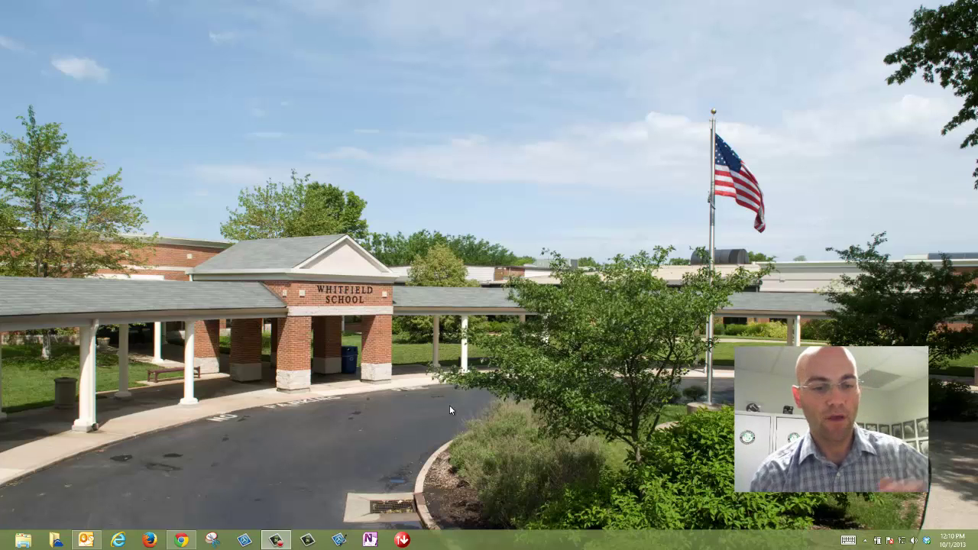
Bring the Chrome window with the 'Recording Yourself' blog post to the front
click(181, 540)
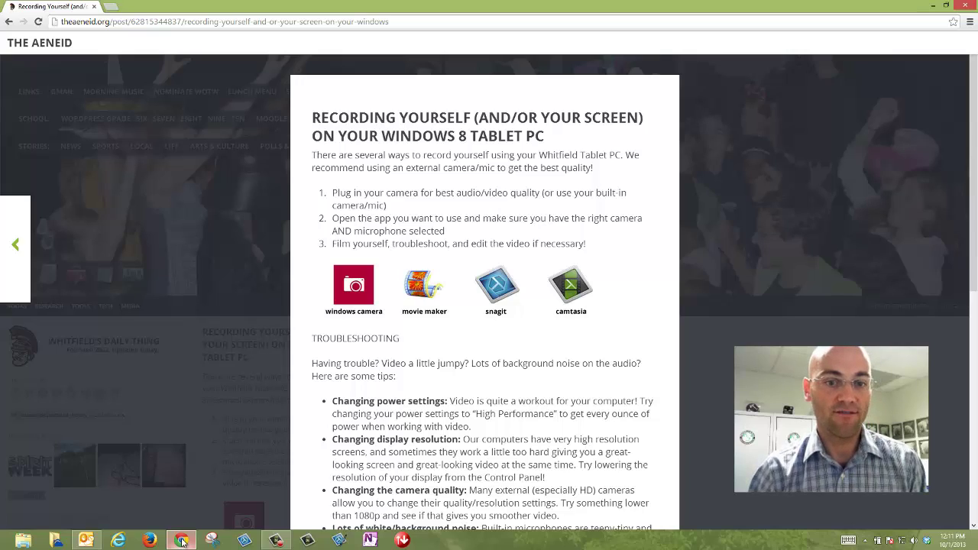
Search the Start screen for the Camera app by typing 'camera'
key(super)
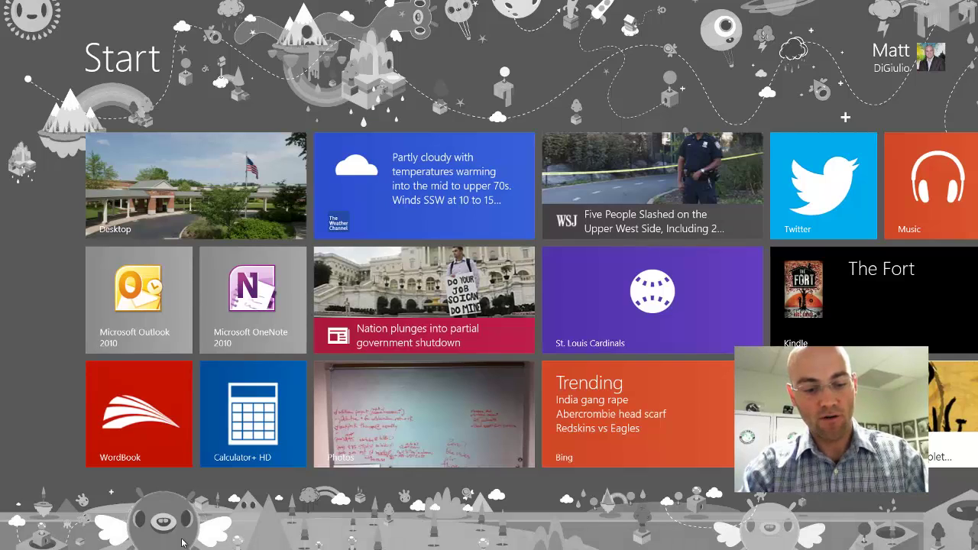
text(camera)
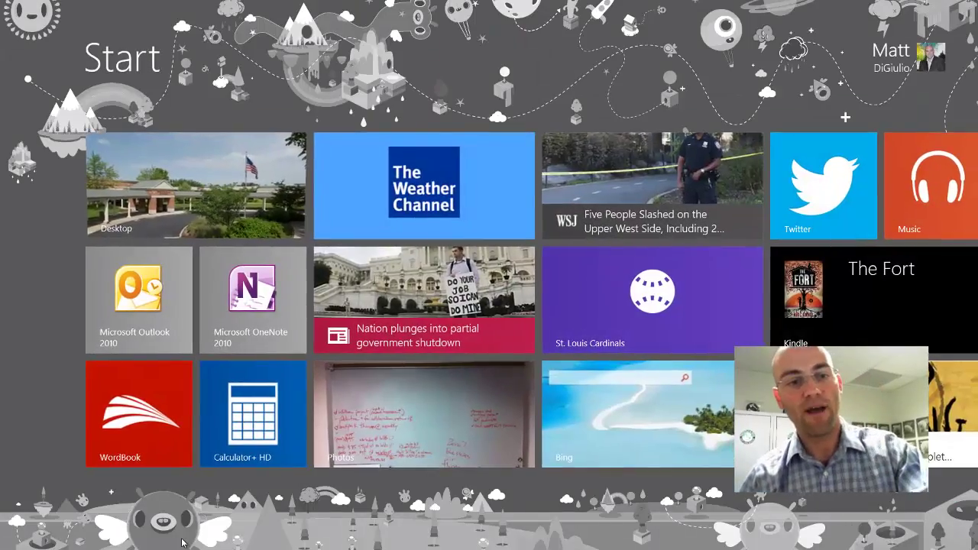
Browse the saved videos in Pictures > Camera Roll in File Explorer, then close the window
key(super+d)
click(19, 542)
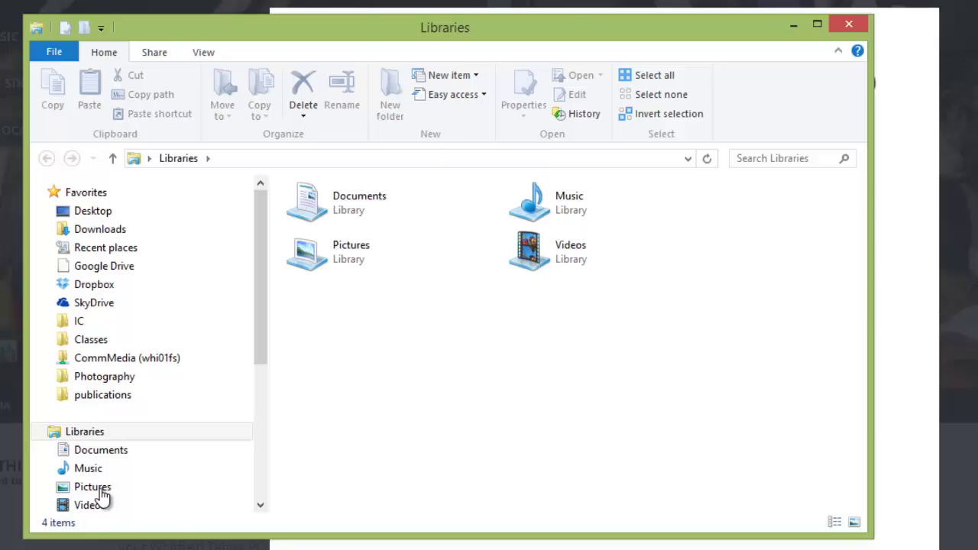
click(92, 487)
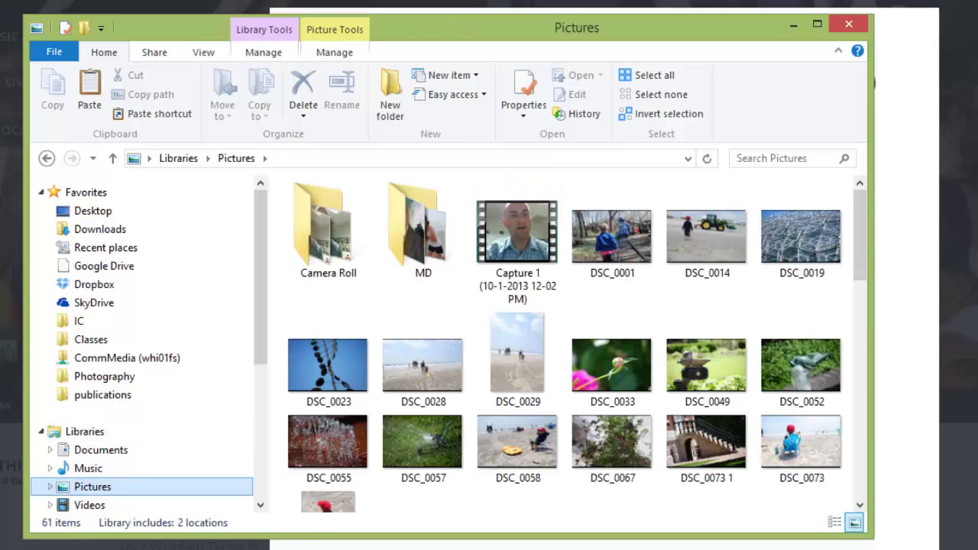
double_click(328, 229)
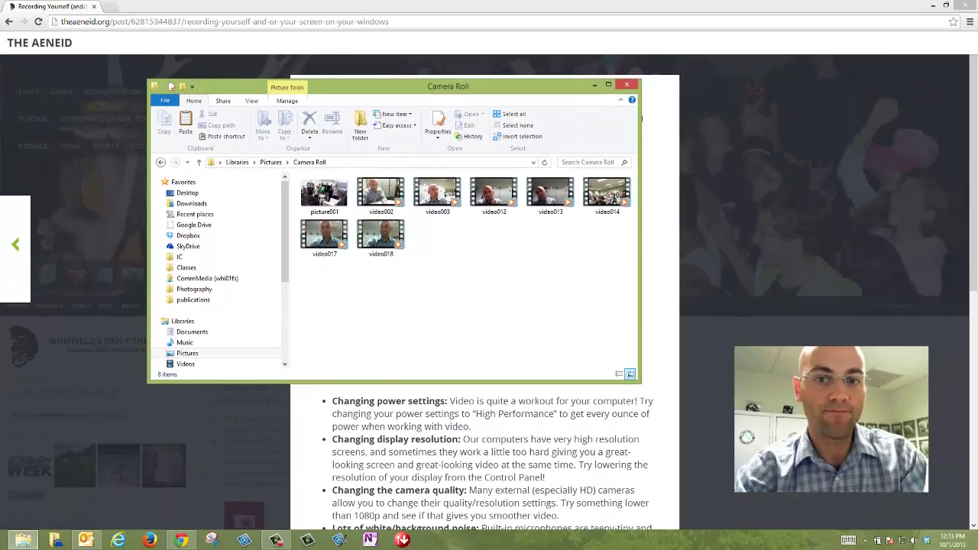
click(848, 24)
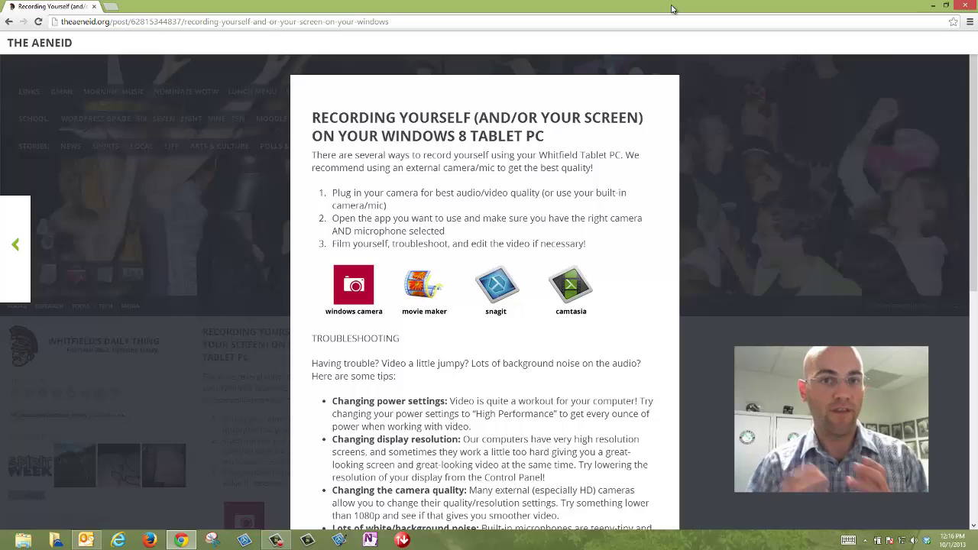
Search the Start screen for 'movie' and launch Movie Maker
key(super)
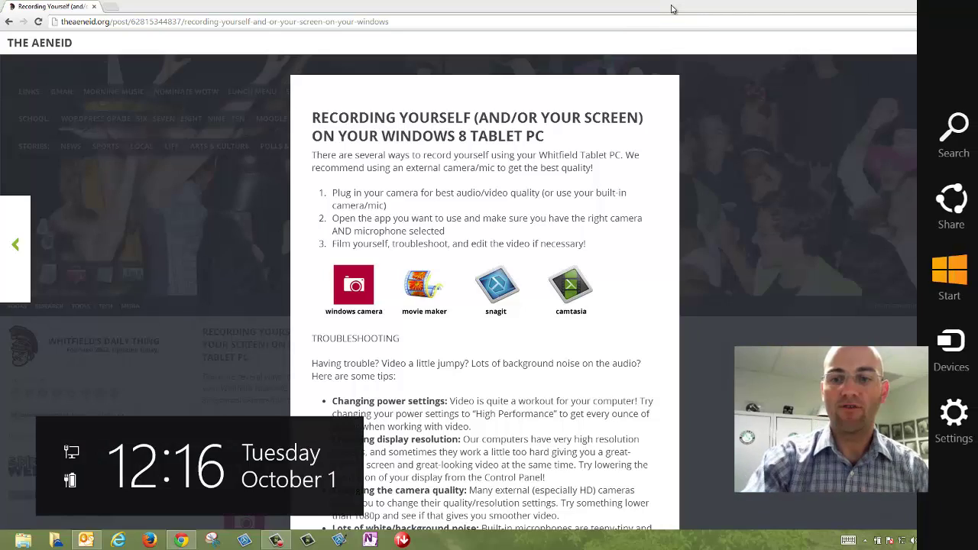
text(movie)
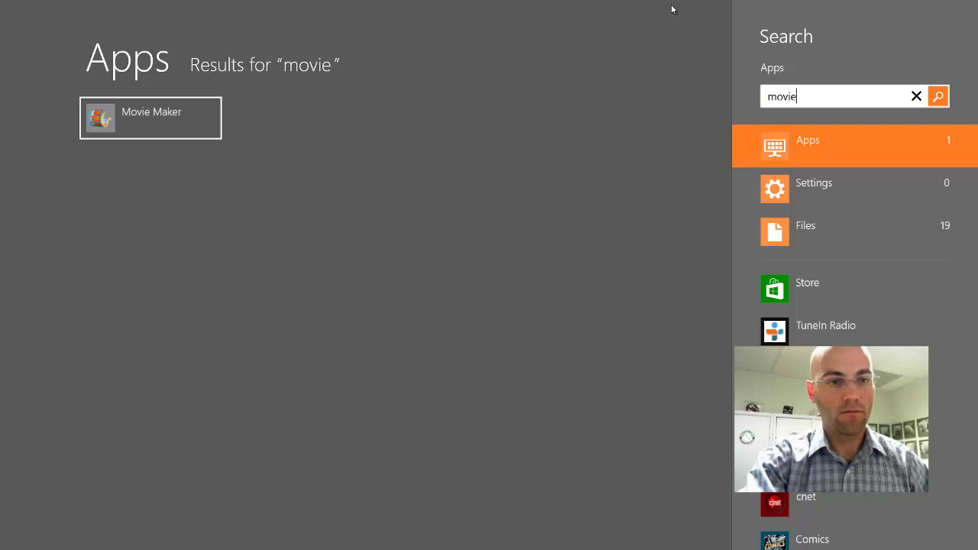
key(Return)
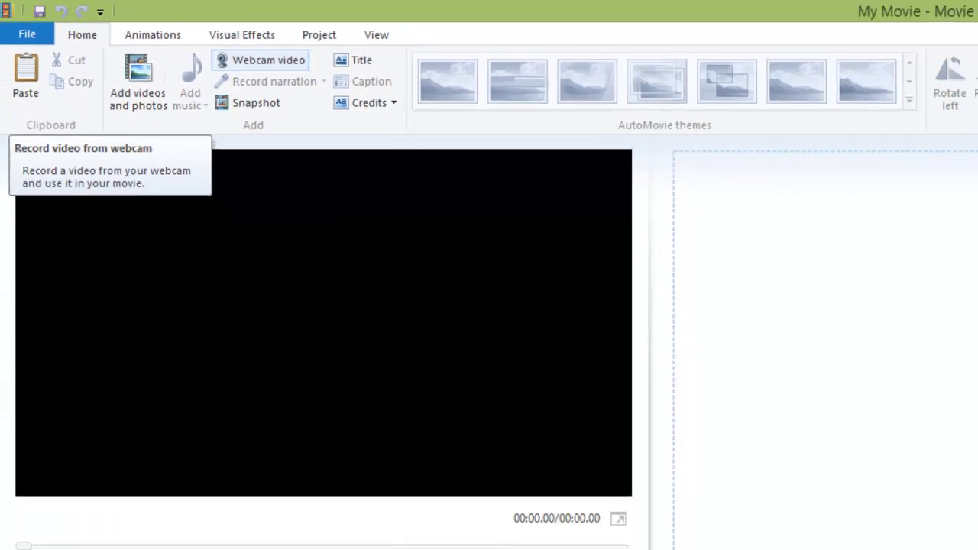
Record a 4.20-second webcam clip with Webcam video and save it into My Movie
click(600, 138)
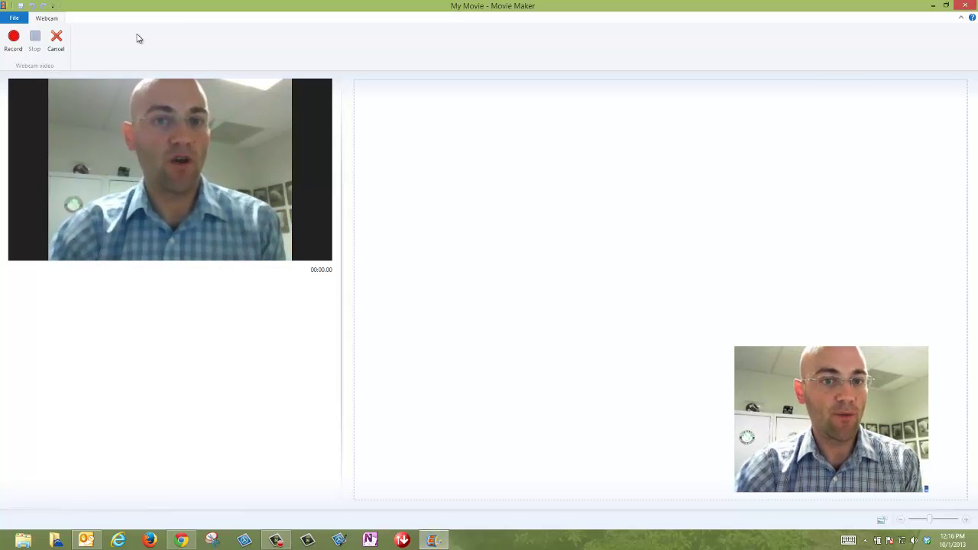
click(21, 44)
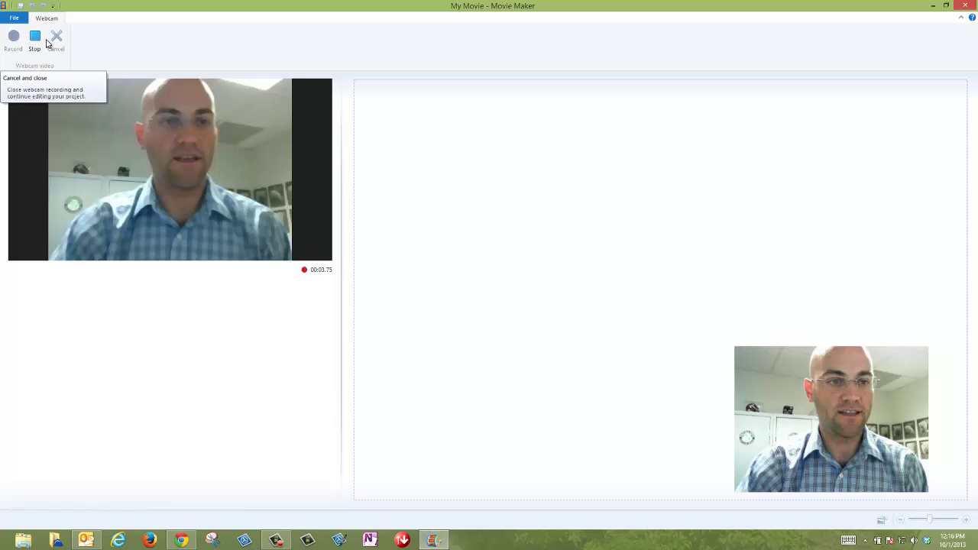
click(35, 38)
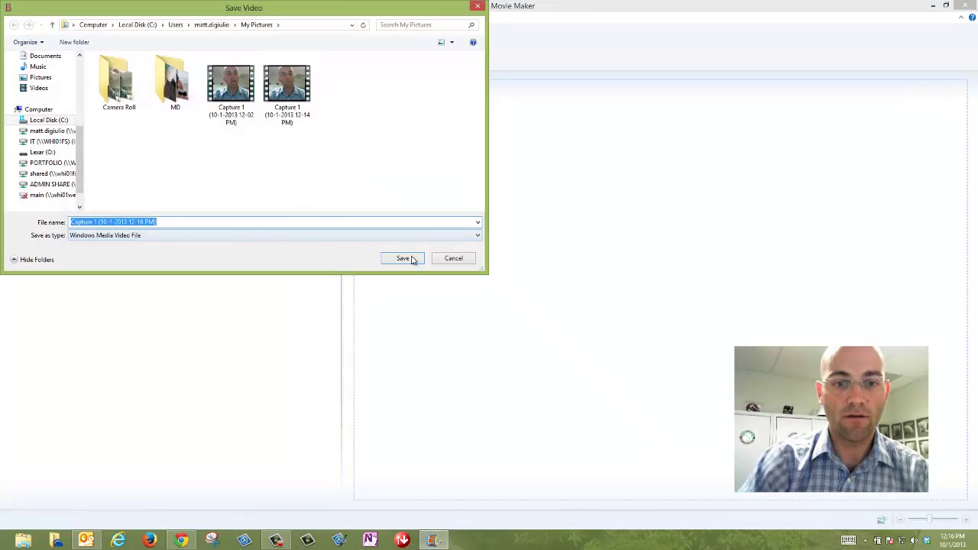
click(410, 259)
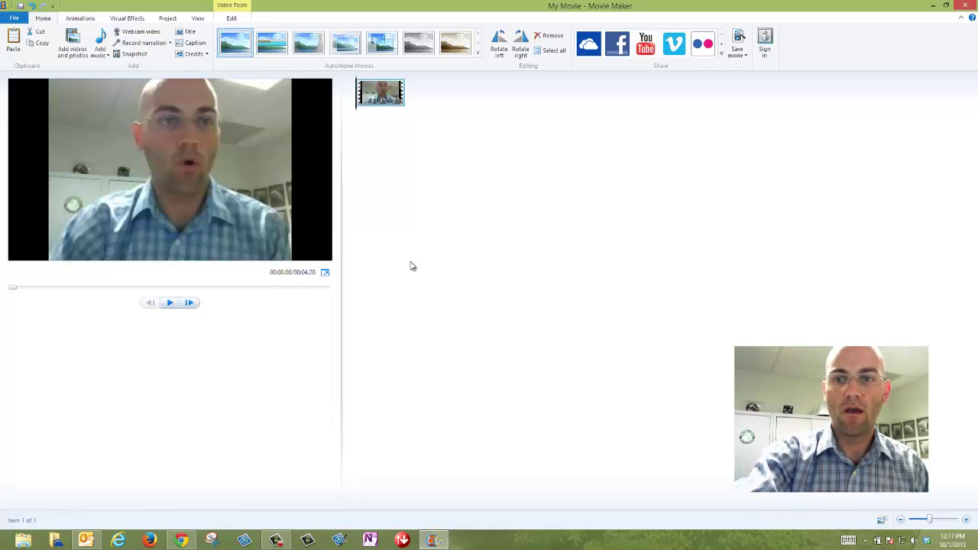
Close Movie Maker with Alt+F4
key(alt+F4)
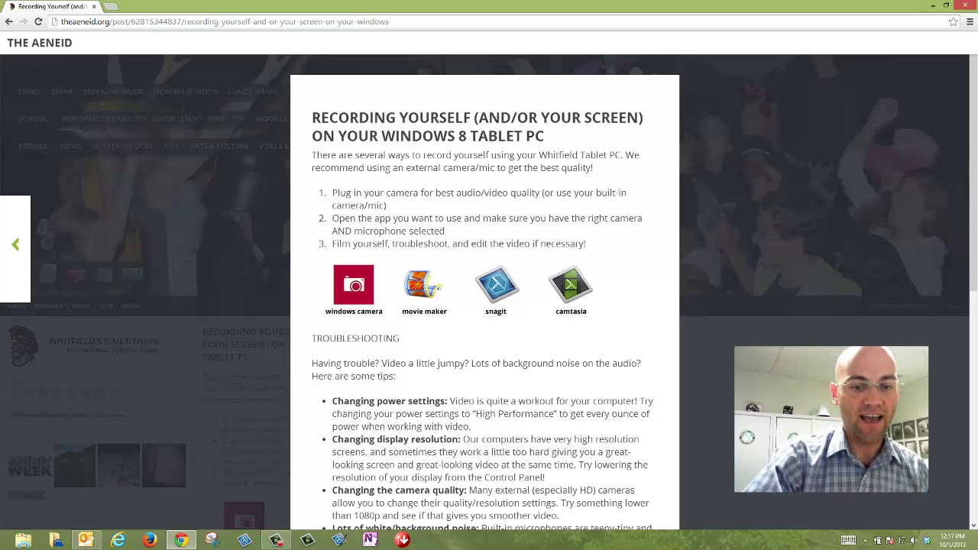
Launch Snagit, select the full-screen region, and start a video capture while scrolling the article
click(246, 541)
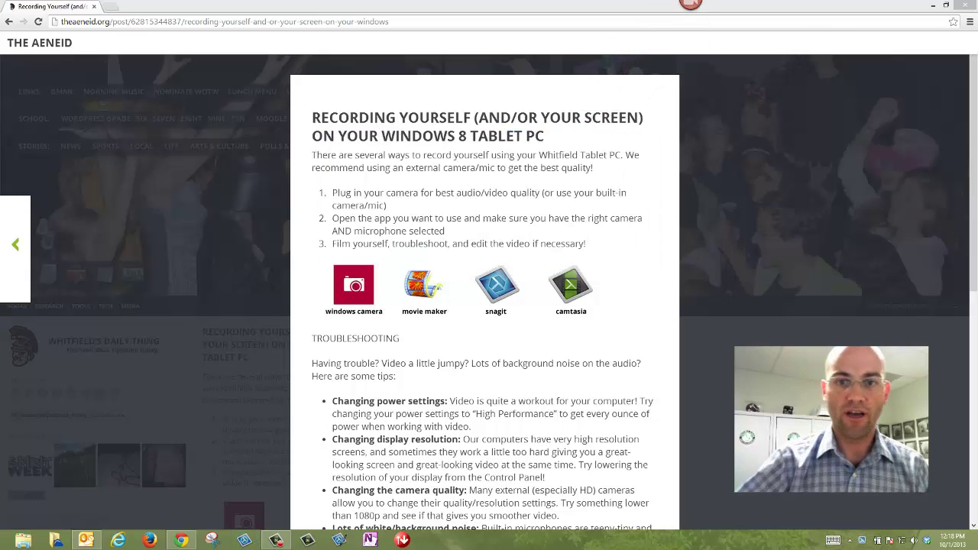
mouse_move(691, 7)
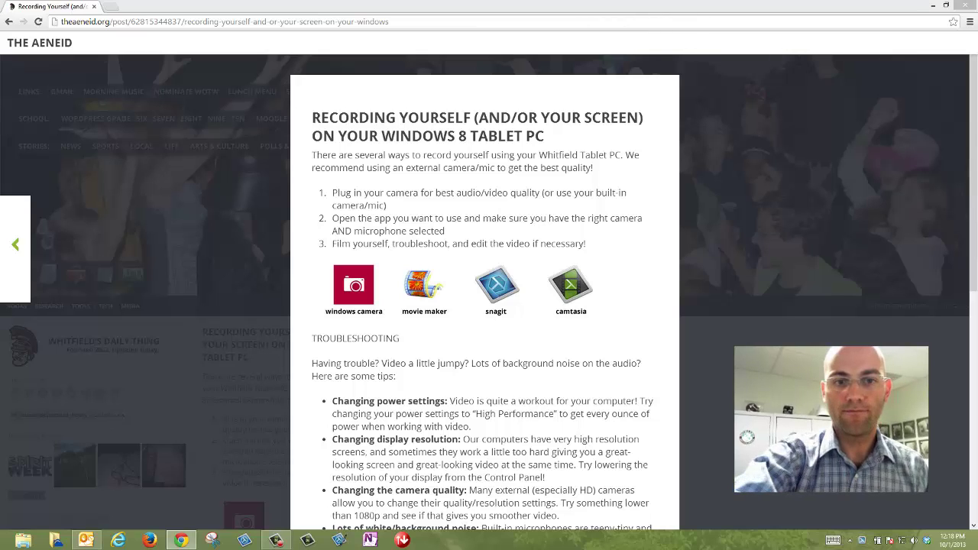
click(691, 10)
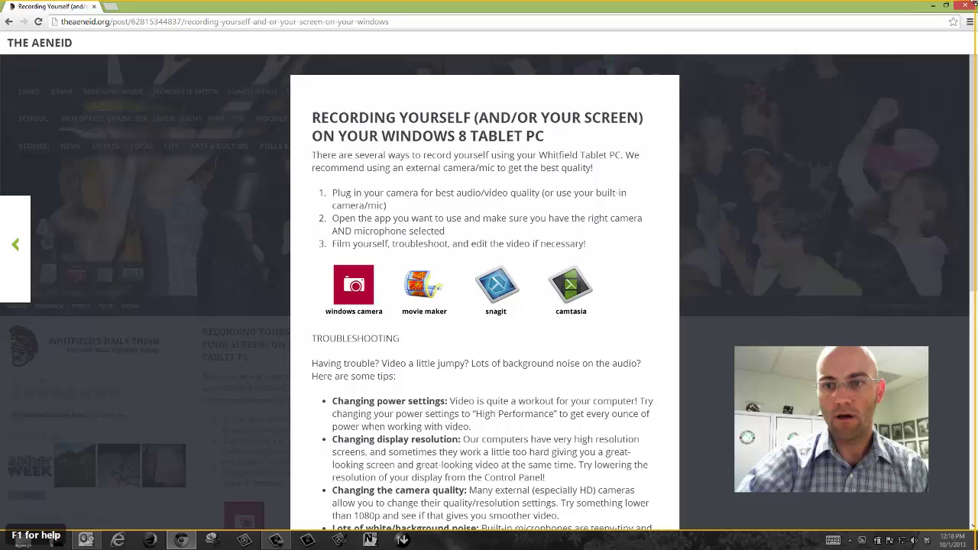
drag(966, 19, 3, 545)
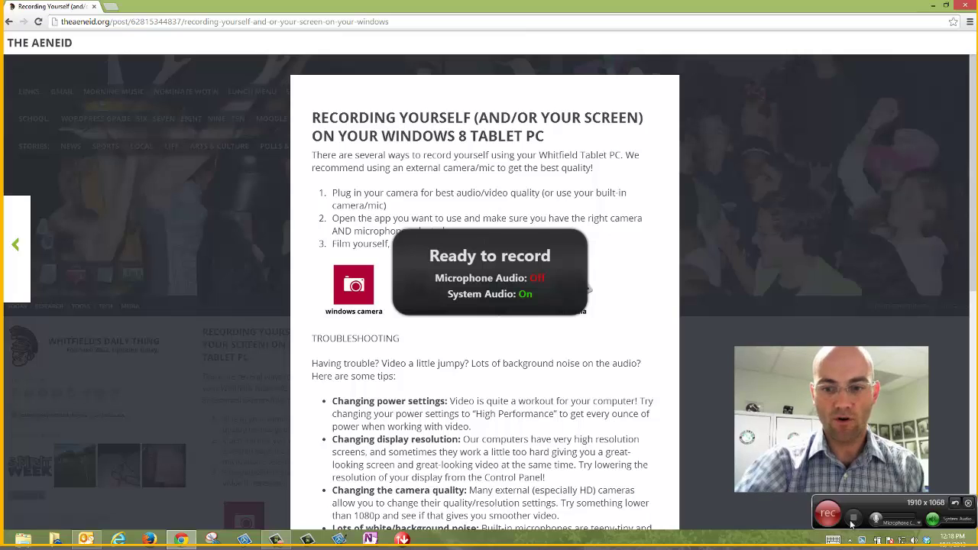
click(829, 514)
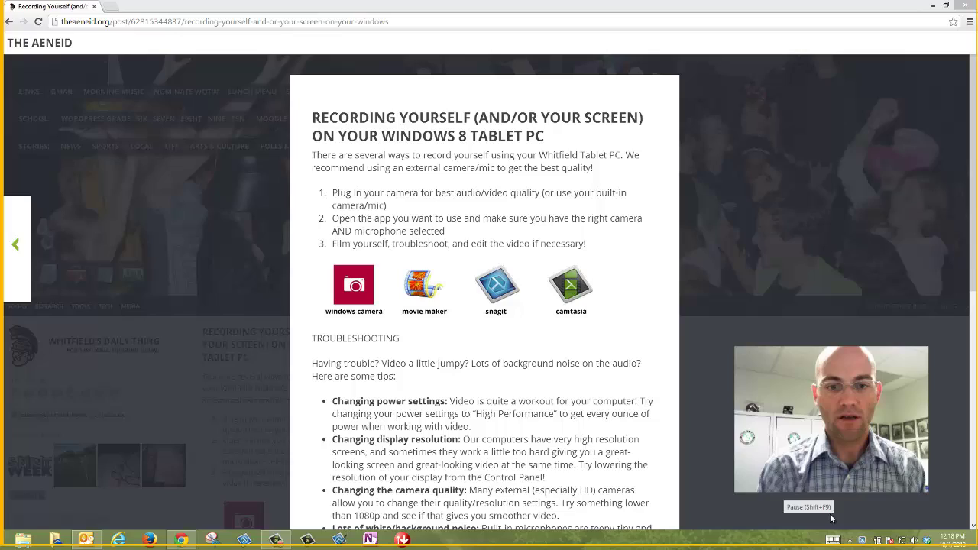
scroll(742, 138, down, 10)
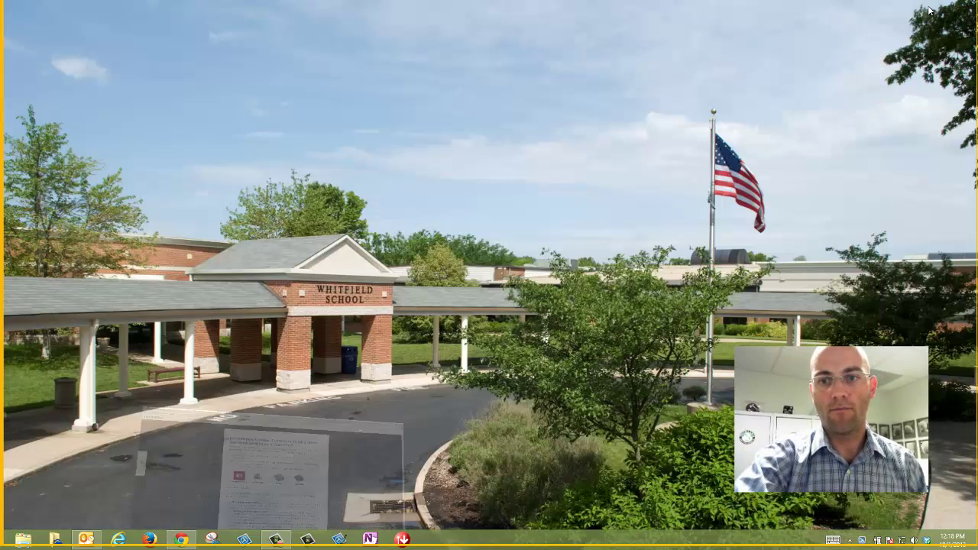
Minimize Chrome, stop the recording with Alt+P, and play back the 10-second capture
click(930, 7)
key(alt+p)
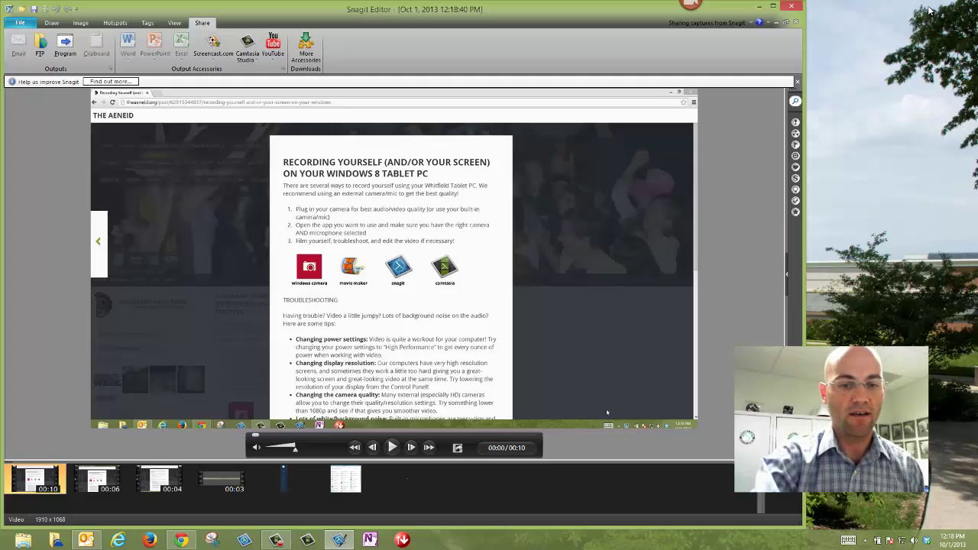
click(392, 448)
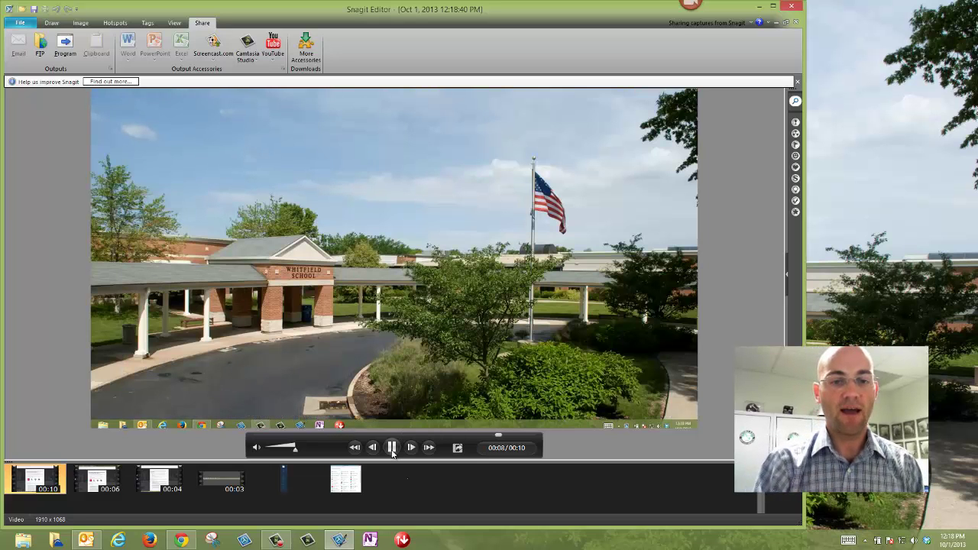
Close the Snagit Editor preview and drag the Camtasia Recorder controls out to mid-screen
click(792, 7)
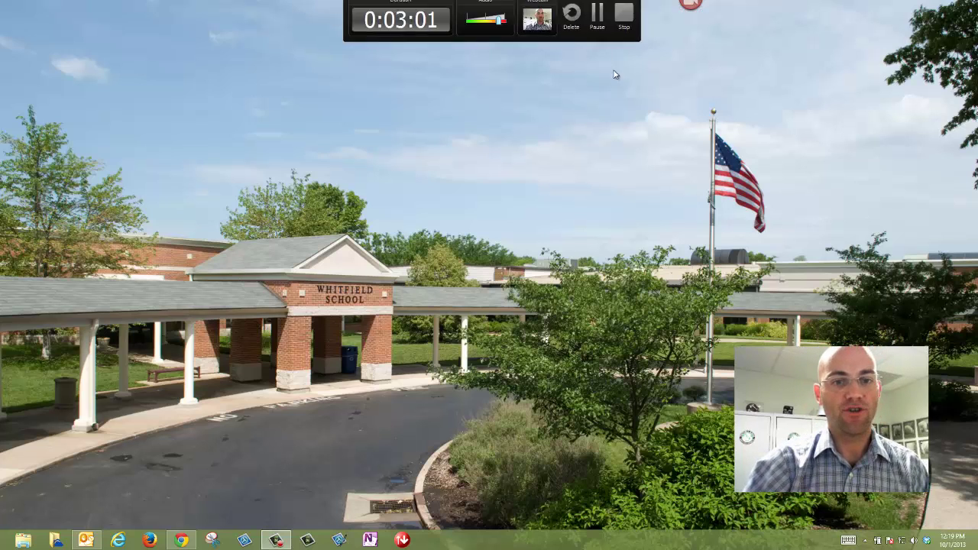
drag(563, 23, 696, 216)
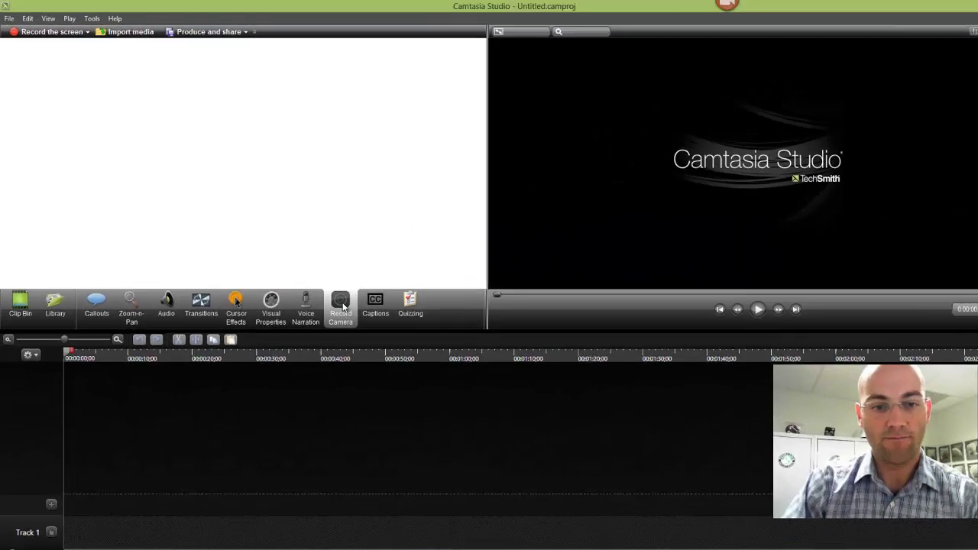
Start a Camtasia camera recording using the Integrated Camera as the video device
click(341, 306)
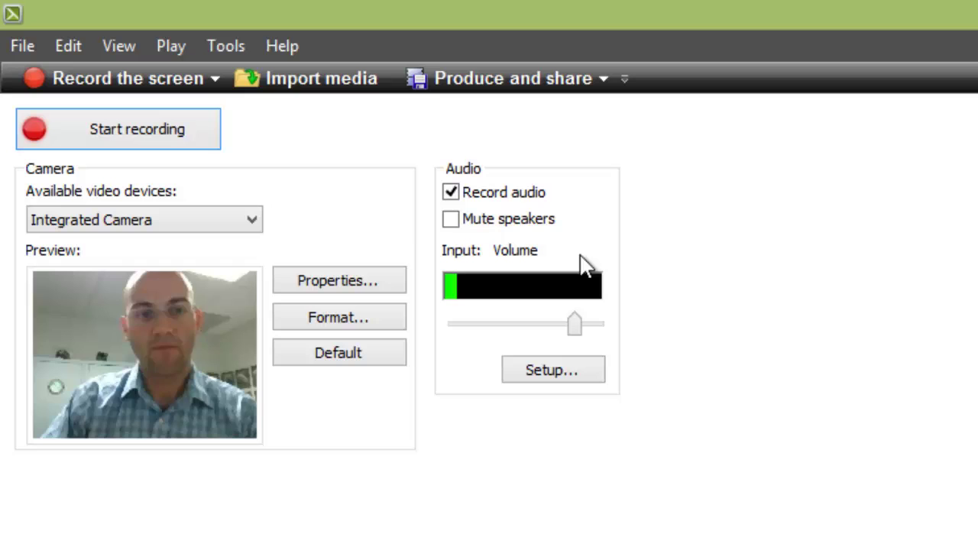
click(252, 221)
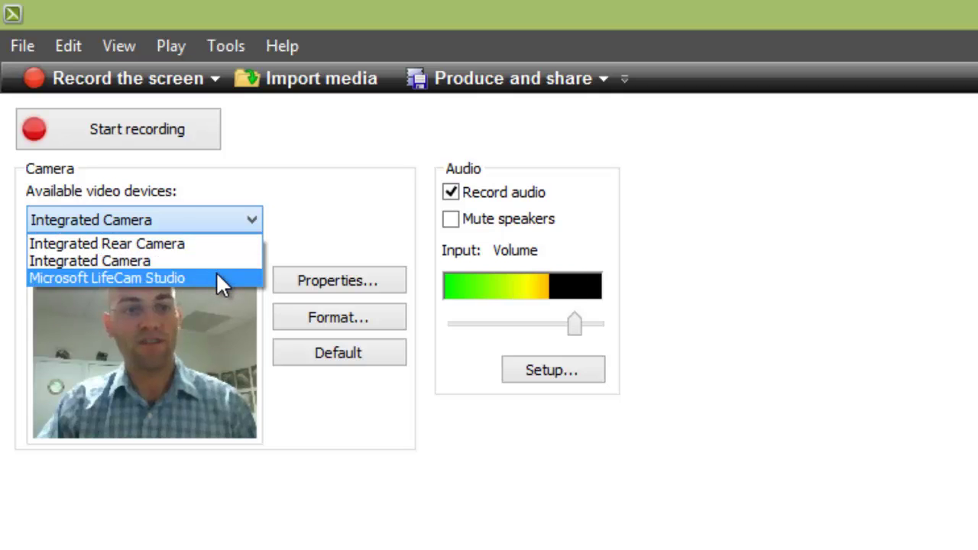
click(251, 220)
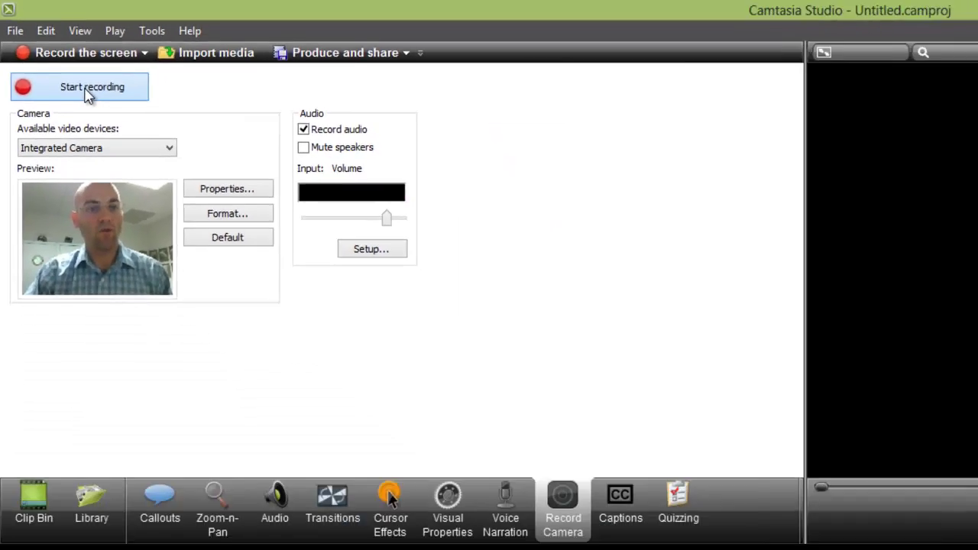
click(130, 132)
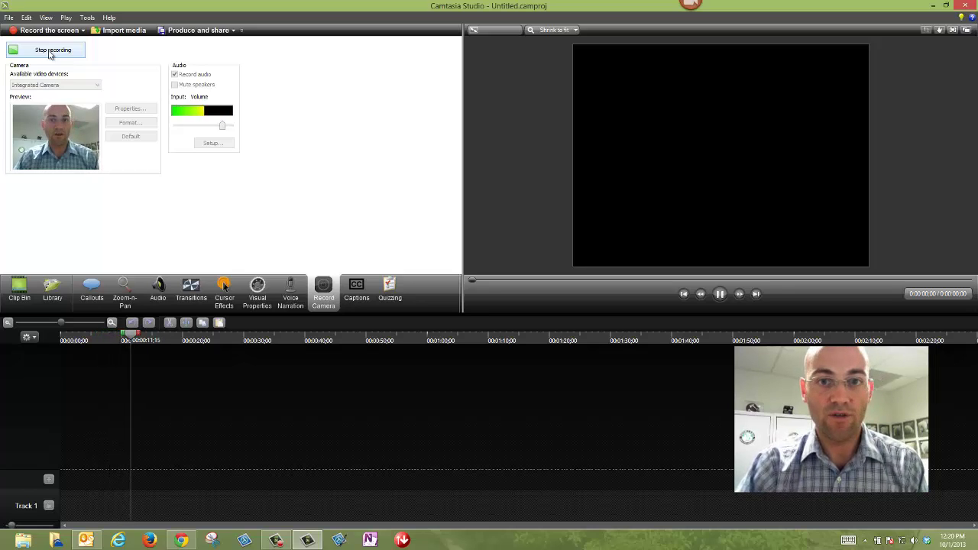
Stop the webcam recording, save it as test3, and accept 320 x 240 editing dimensions
click(49, 53)
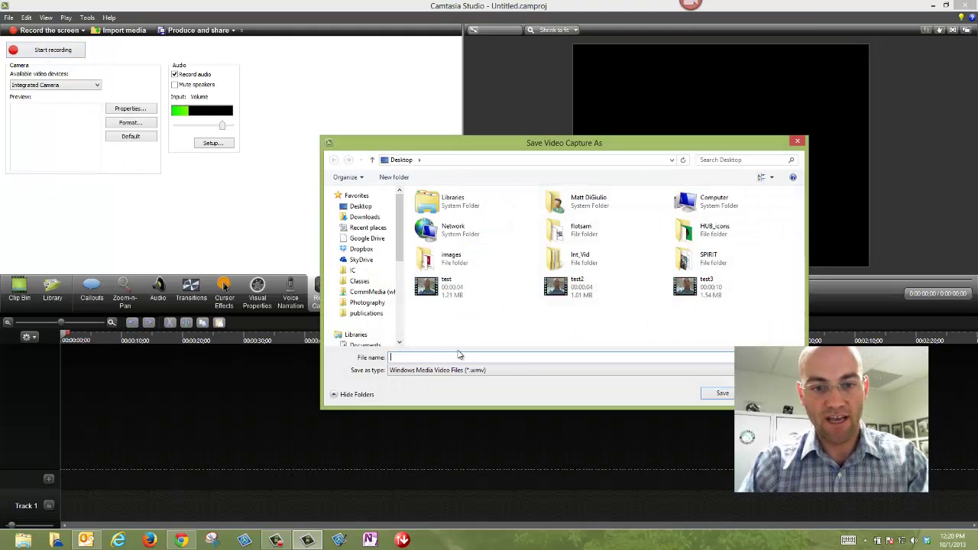
text(test3)
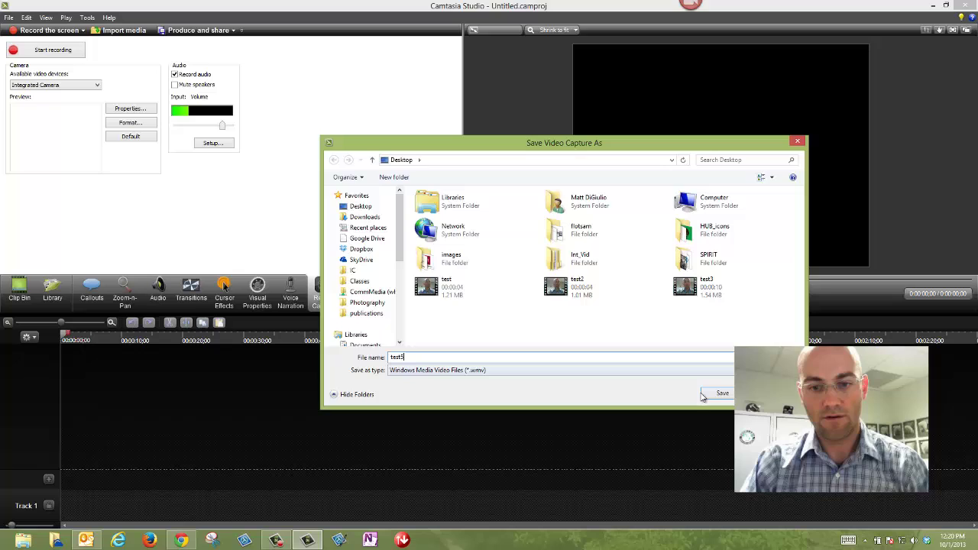
click(711, 394)
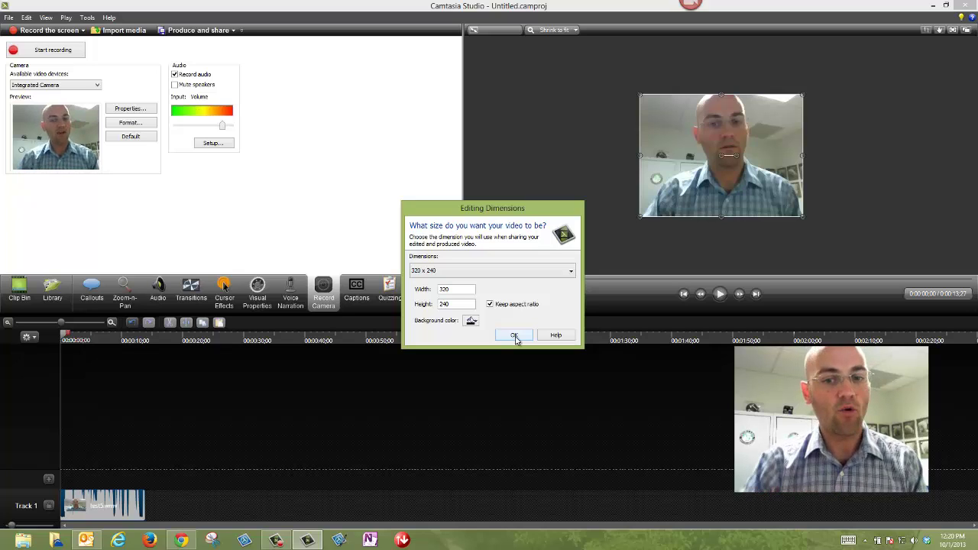
click(514, 335)
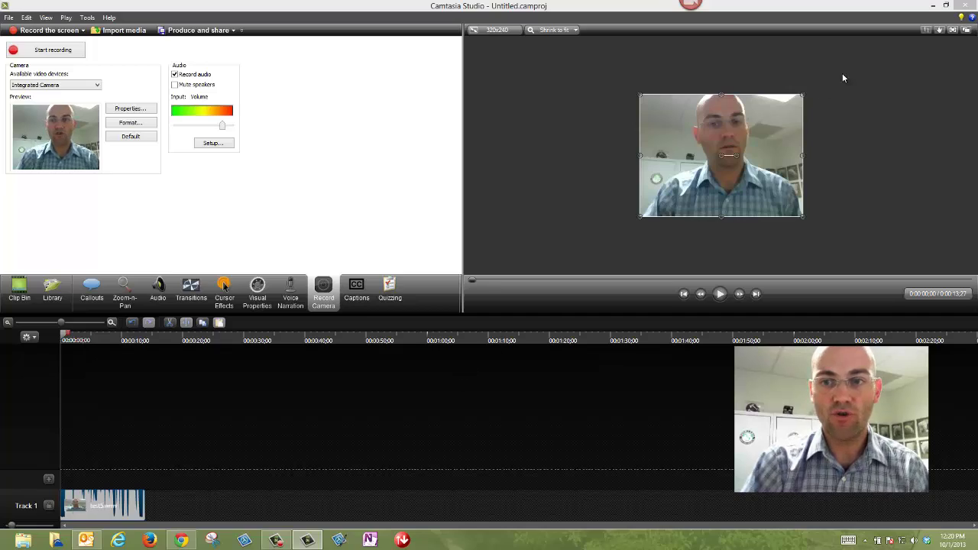
Minimize Camtasia, return to the Chrome article, and scroll down to its troubleshooting tips
click(933, 6)
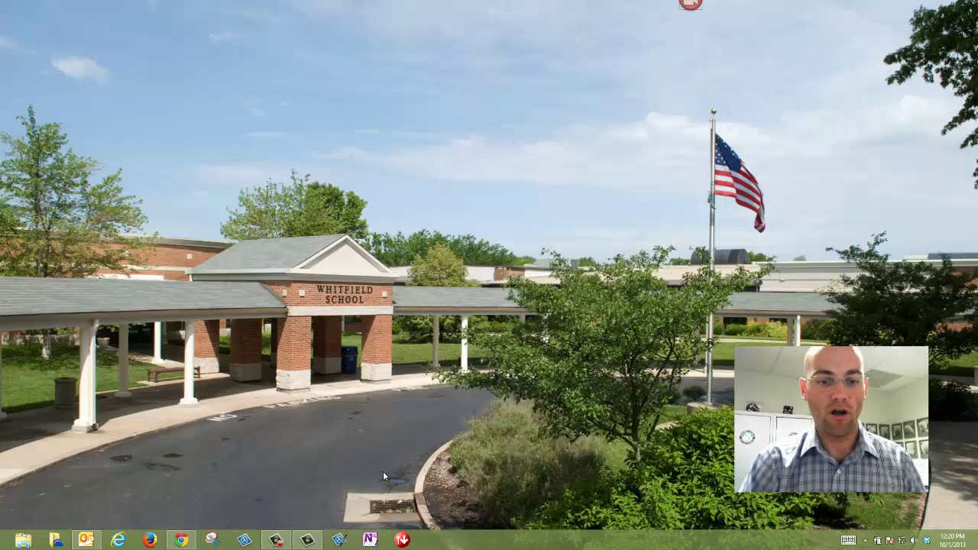
click(182, 540)
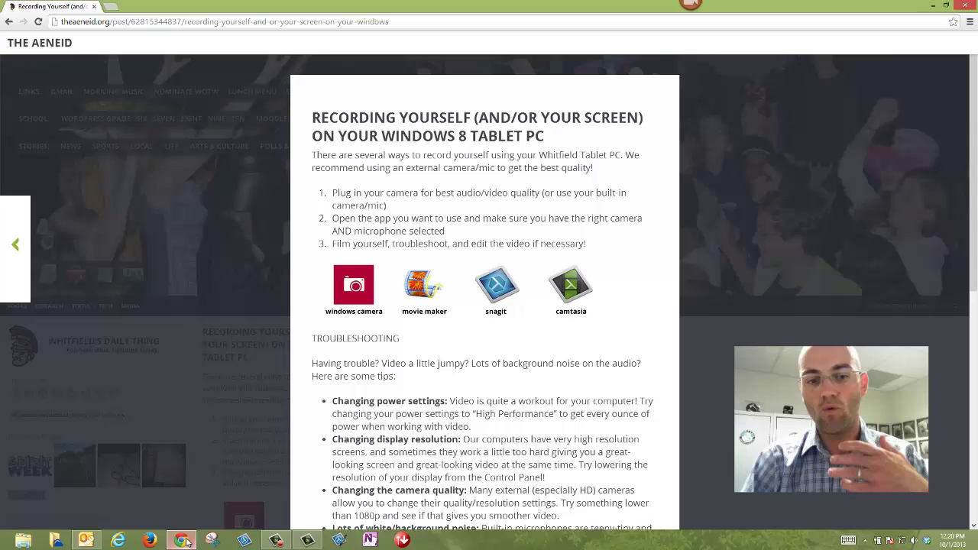
scroll(712, 374, down, 2)
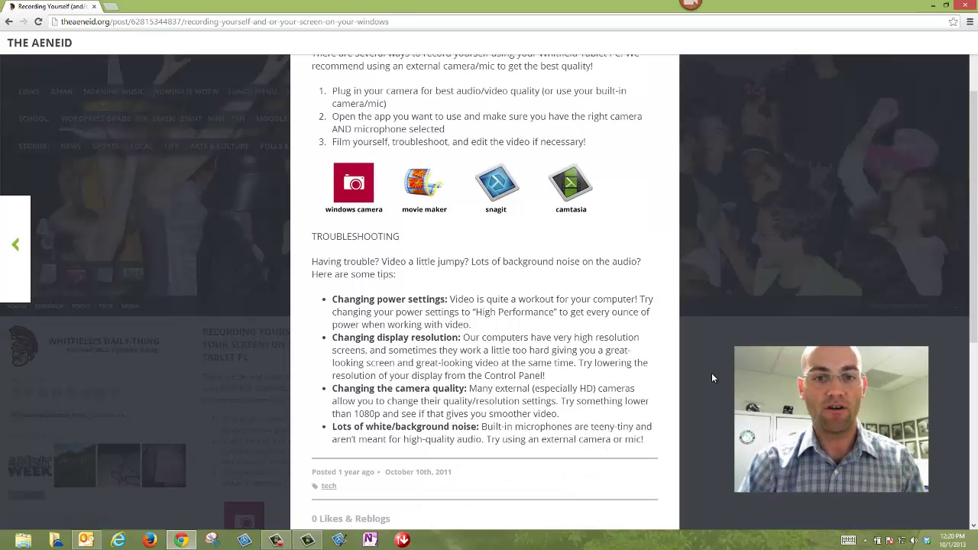